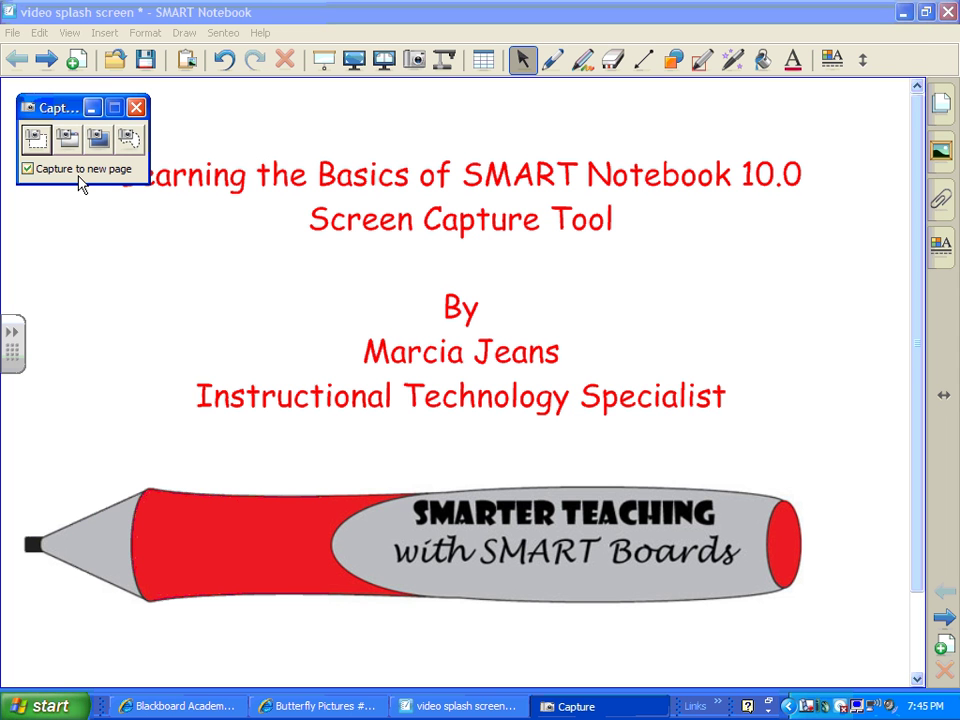
Start a rectangular area capture, with each capture going to a new page.
click(35, 142)
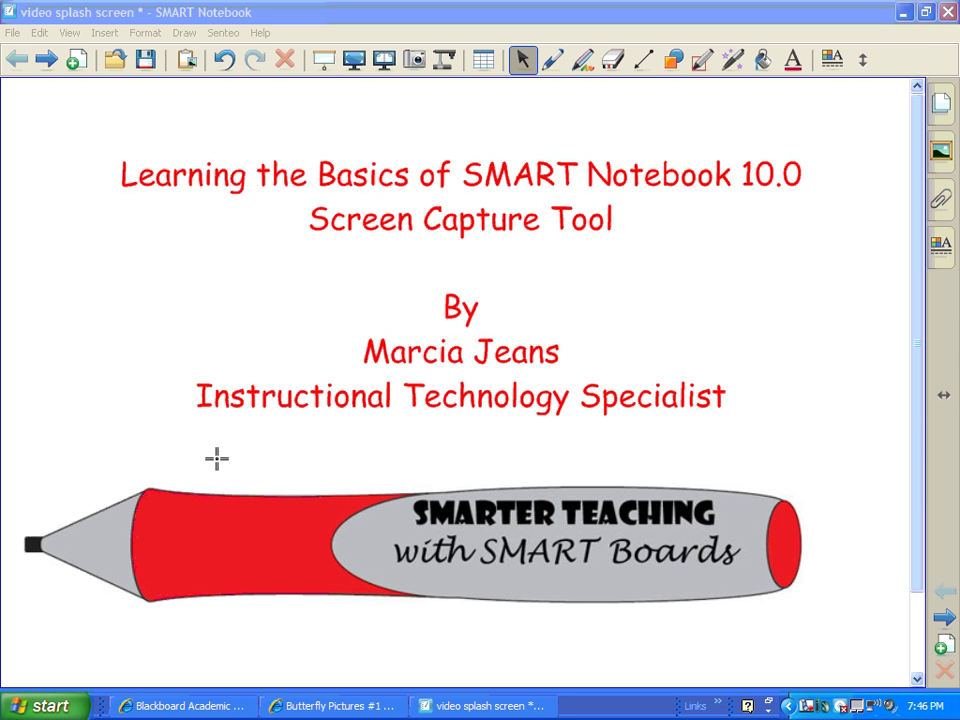
Capture the red-and-grey pen logo onto a new page, then return to the title page.
drag(8, 474, 855, 628)
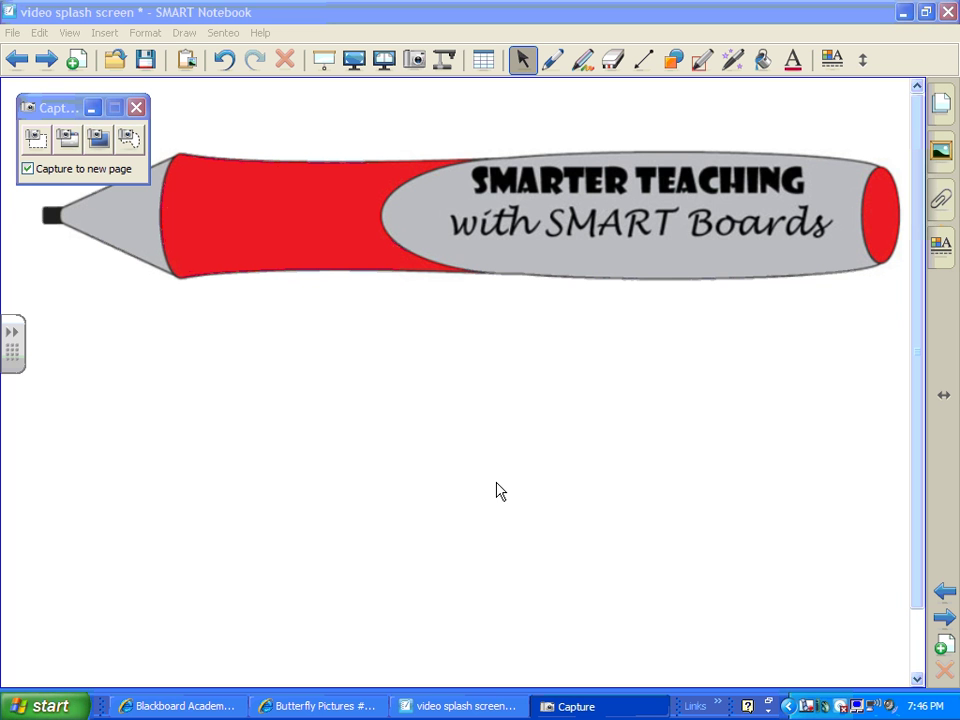
click(17, 59)
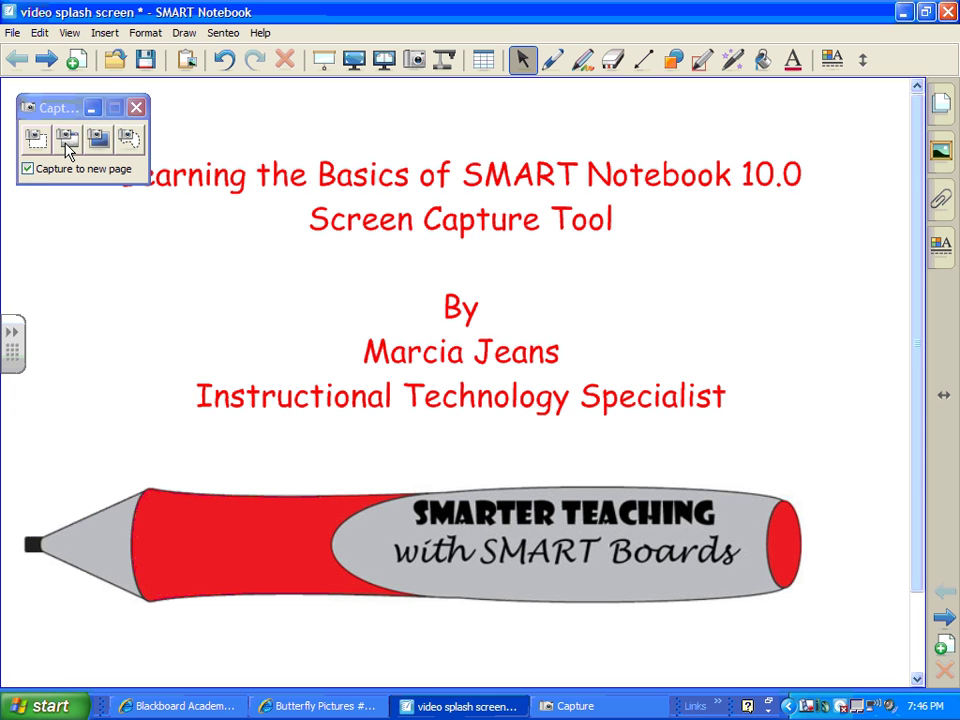
Flip between the title page and the captured pen page, then begin a window capture.
click(67, 141)
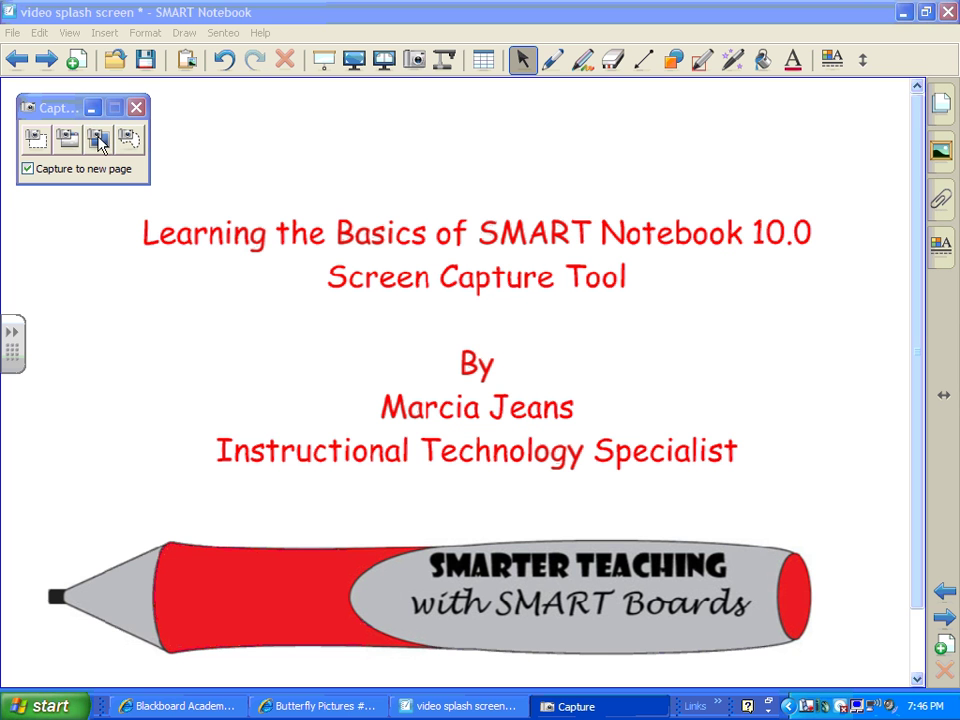
click(18, 62)
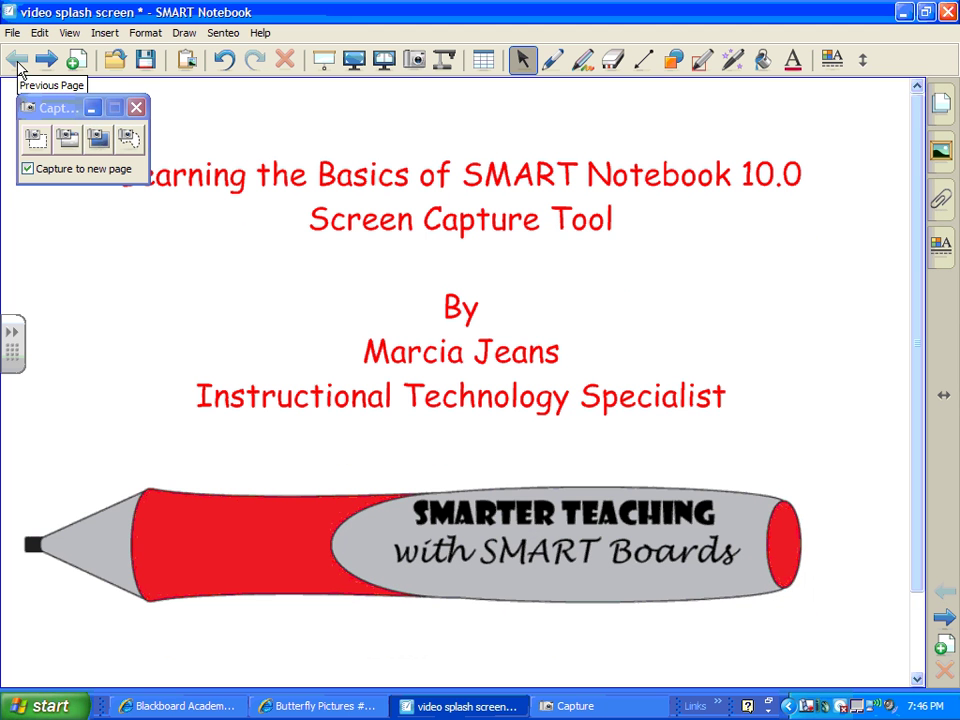
click(48, 61)
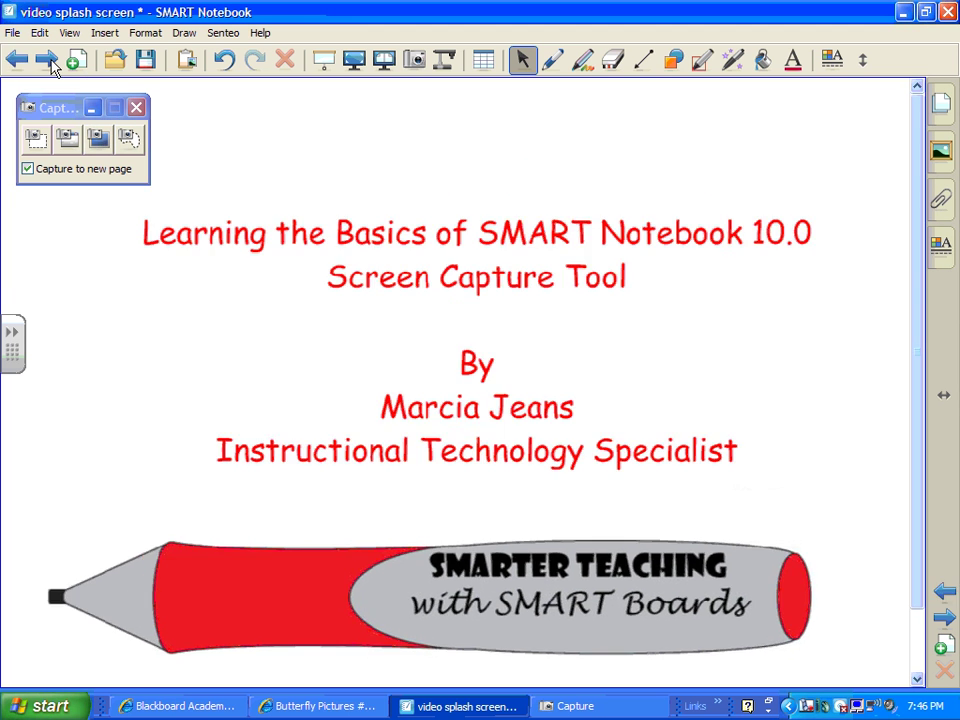
click(48, 61)
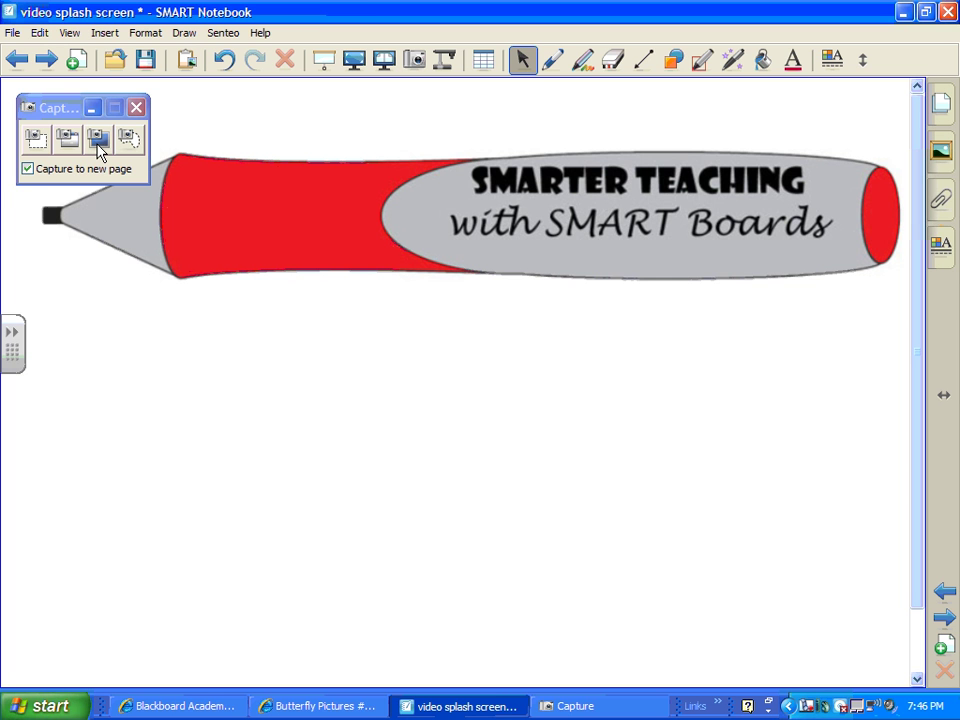
click(97, 142)
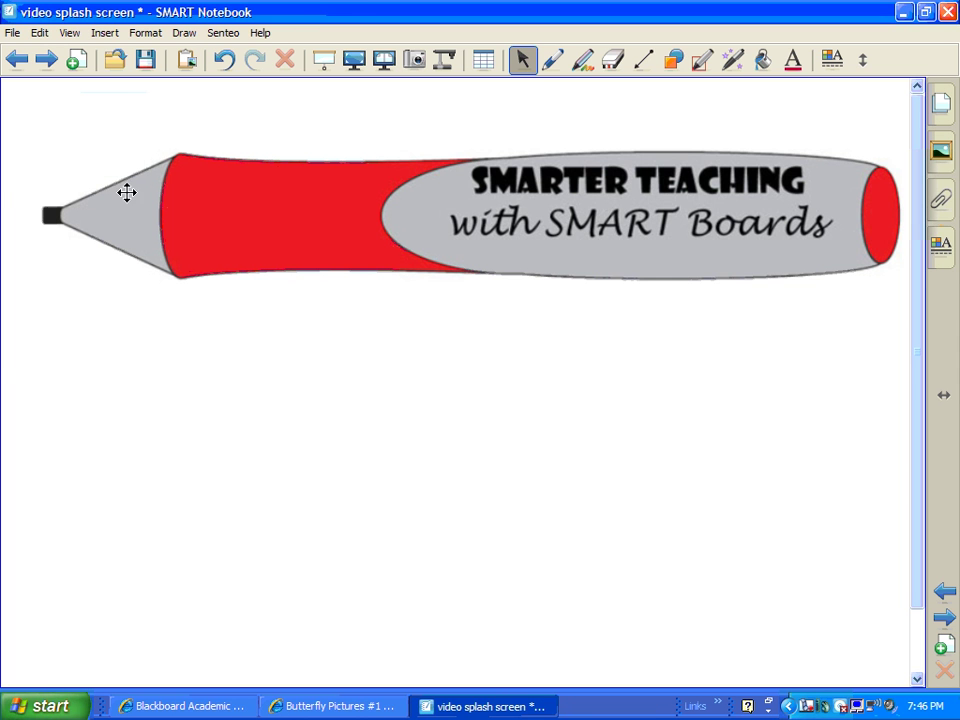
Capture the Notebook window onto a new page and reposition the captured image.
click(143, 250)
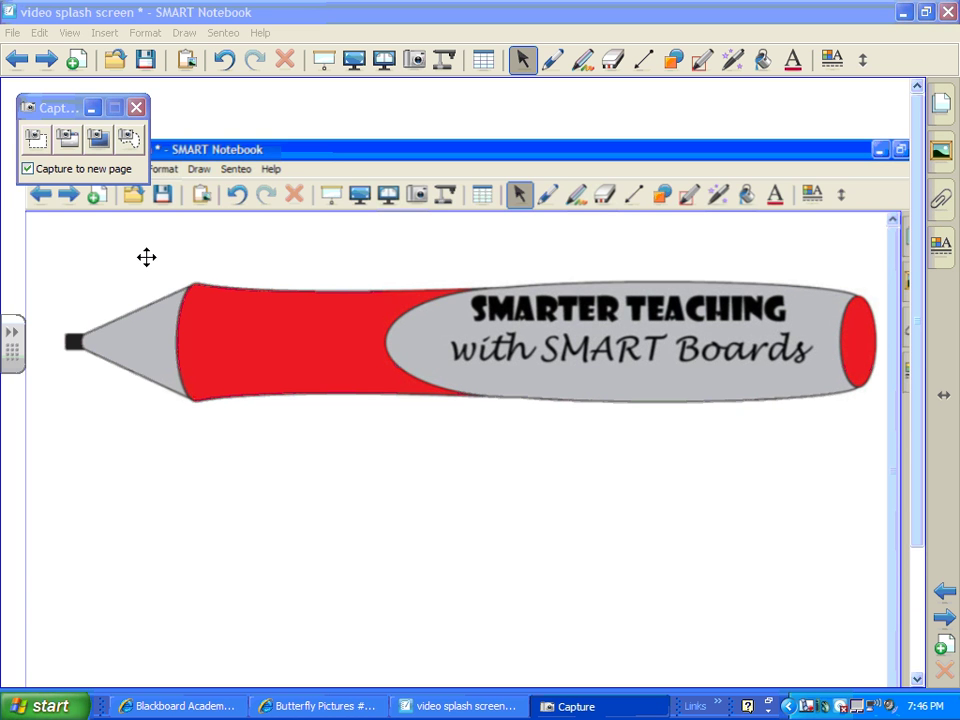
click(98, 138)
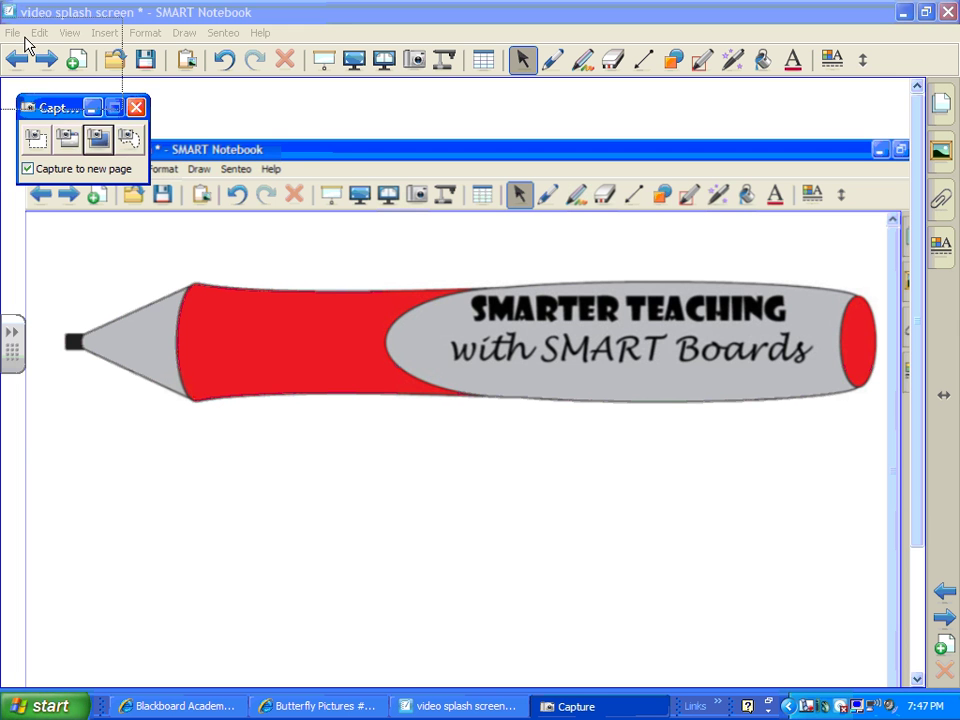
drag(282, 158, 297, 187)
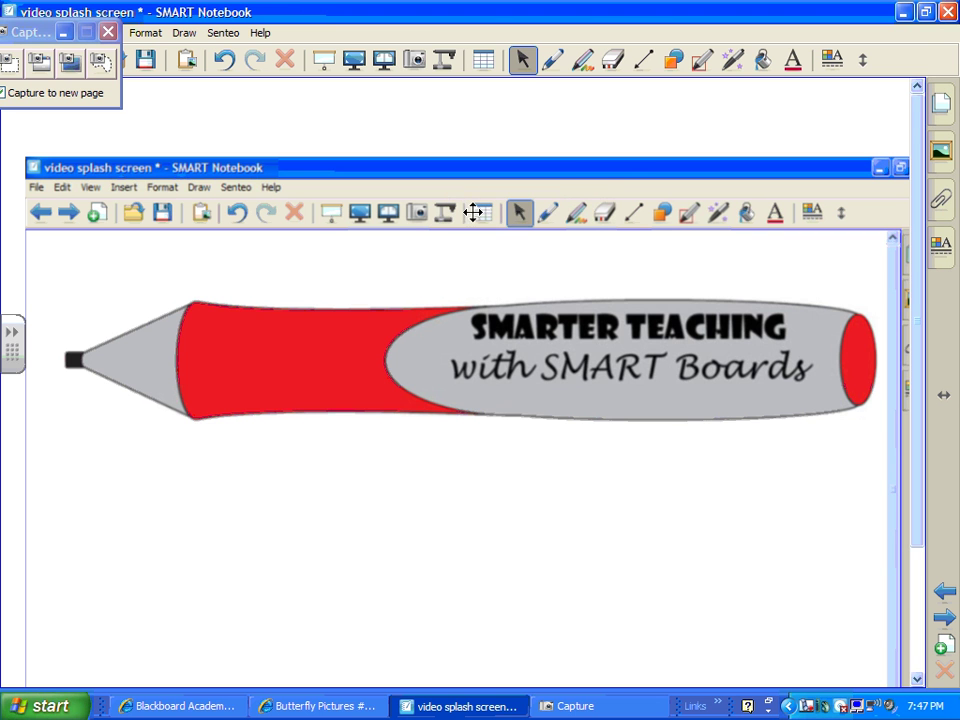
Freehand-capture the pen's 'SMARTER TEACHING with SMART Boards' barrel onto another new page.
drag(47, 30, 108, 141)
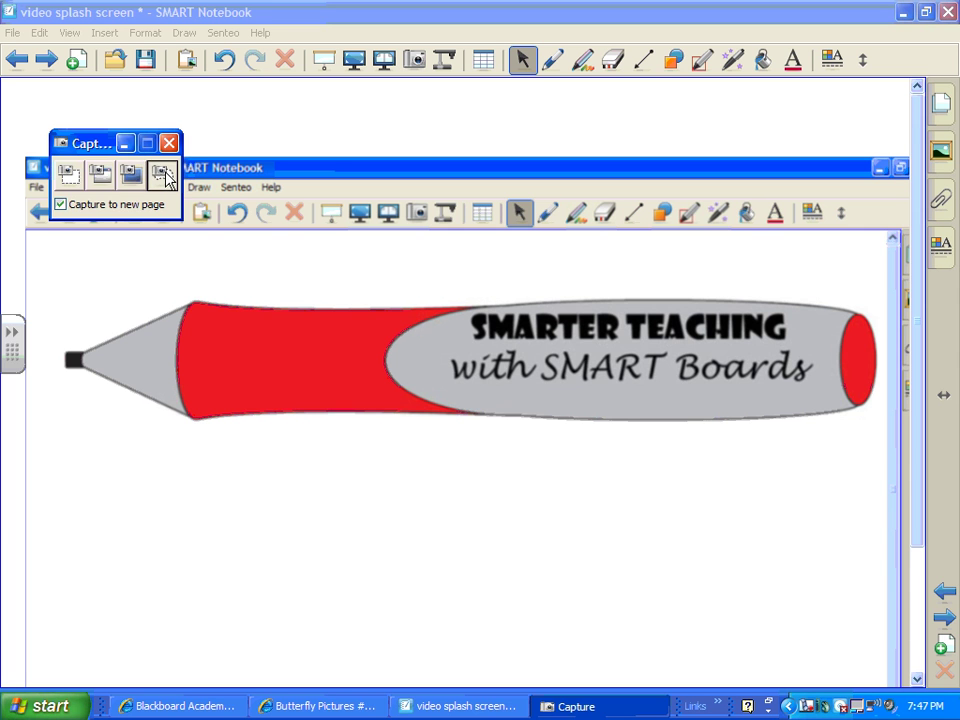
click(165, 178)
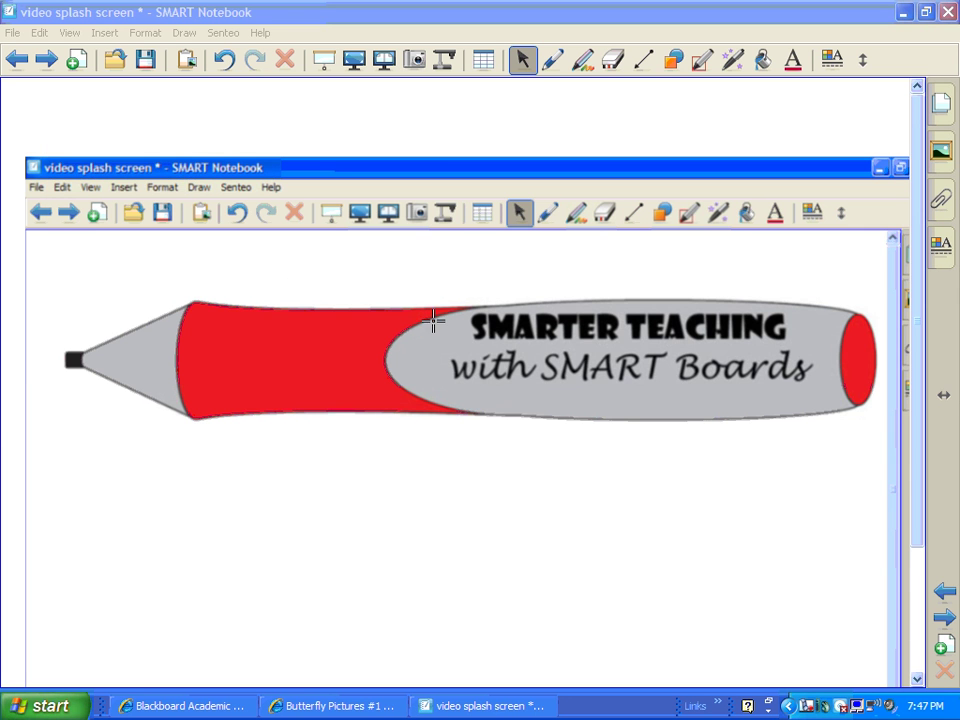
mouse_move(390, 274)
mouse_down()
mouse_move(581, 266)
mouse_move(810, 286)
mouse_move(896, 343)
mouse_move(885, 435)
mouse_move(566, 519)
mouse_move(467, 474)
mouse_move(390, 422)
mouse_move(373, 280)
mouse_move(388, 270)
mouse_move(397, 277)
mouse_up()
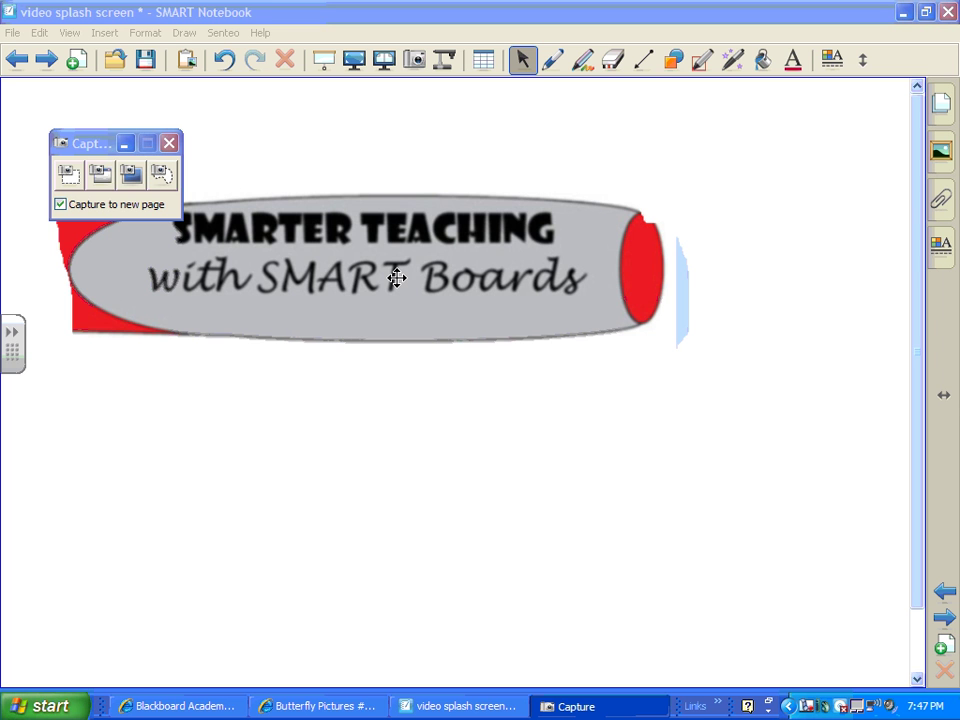
Close the Capture toolbar and bring up the Butterfly Pictures #1 page in Internet Explorer.
click(169, 143)
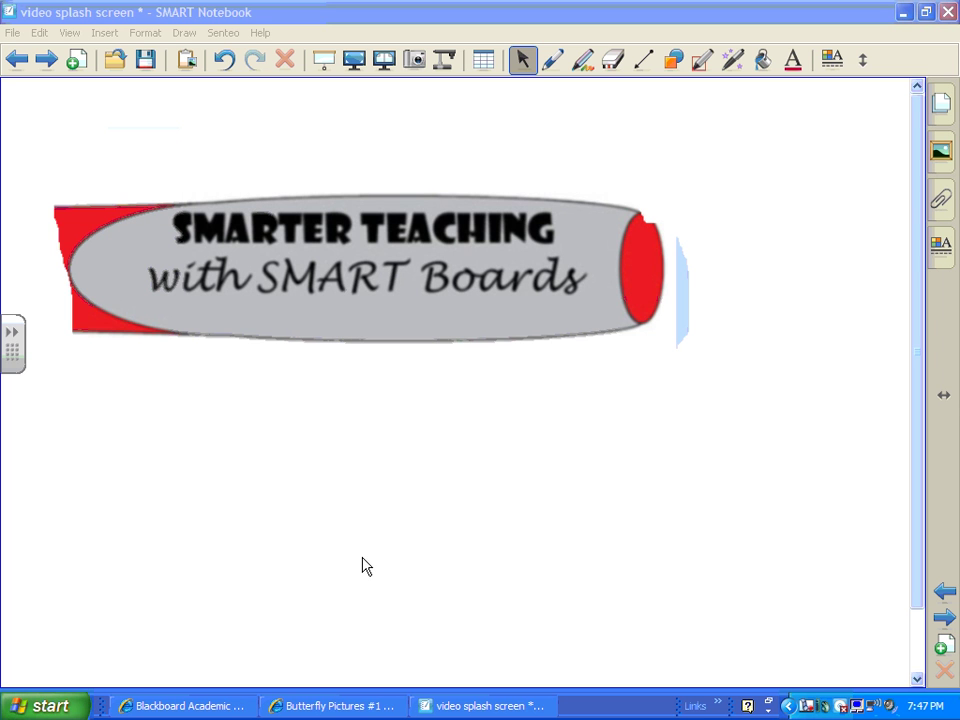
click(336, 706)
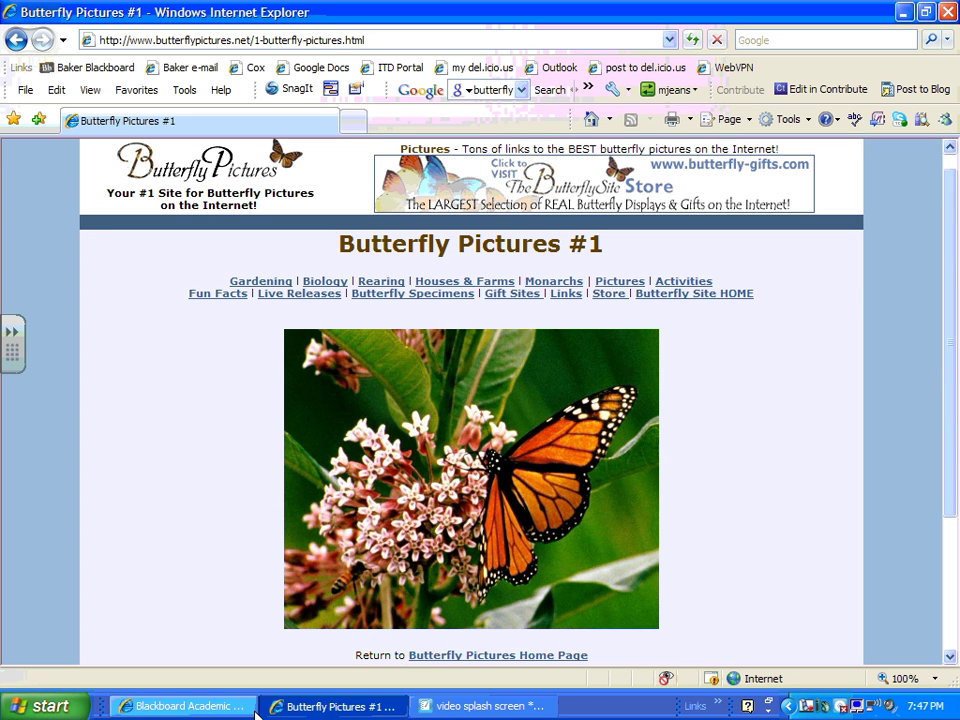
Copy the monarch butterfly photo from the webpage and paste it onto a Notebook page.
right_click(359, 468)
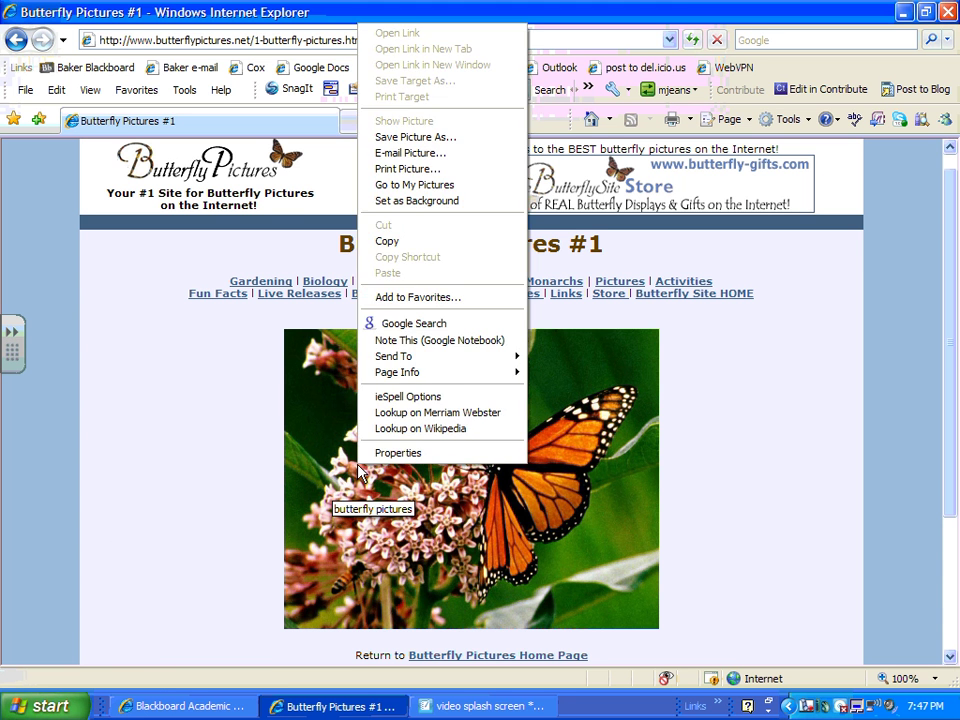
click(410, 245)
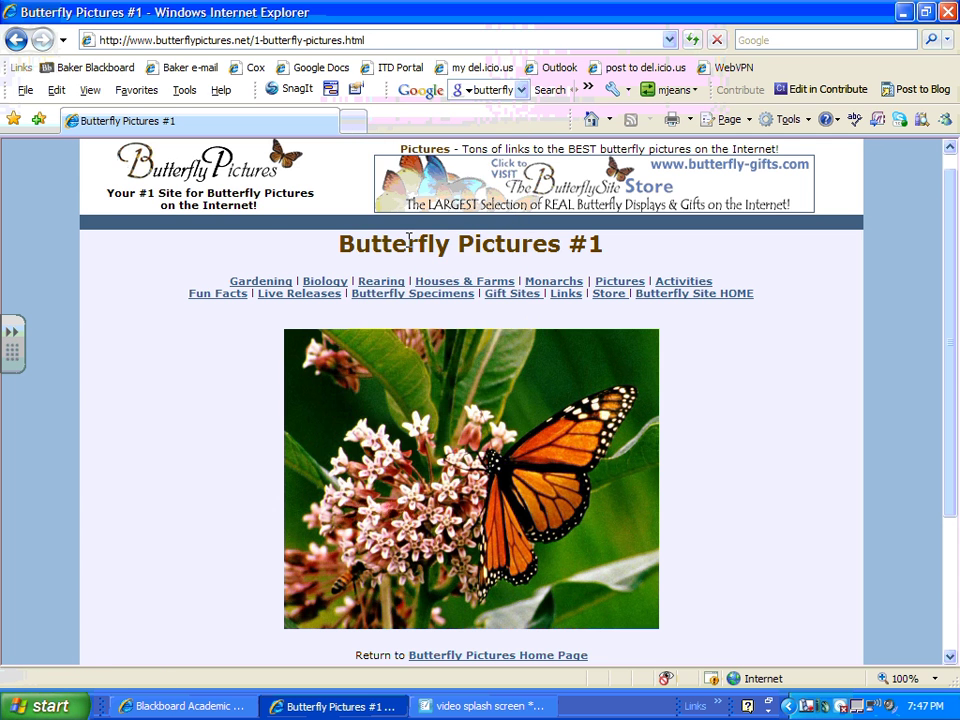
key(alt+Tab)
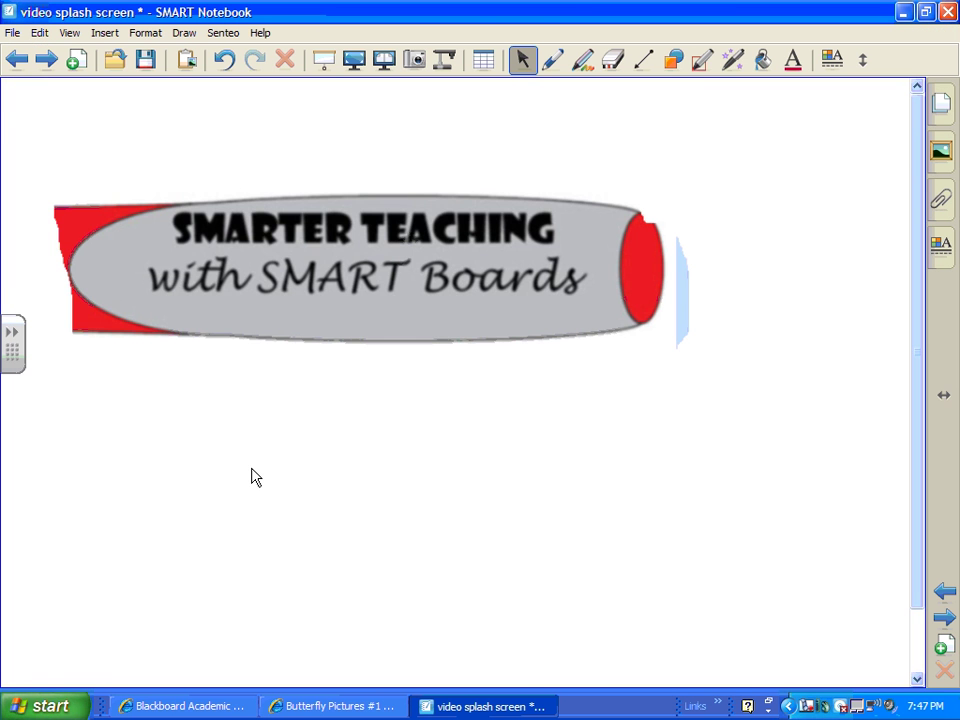
key(ctrl+v)
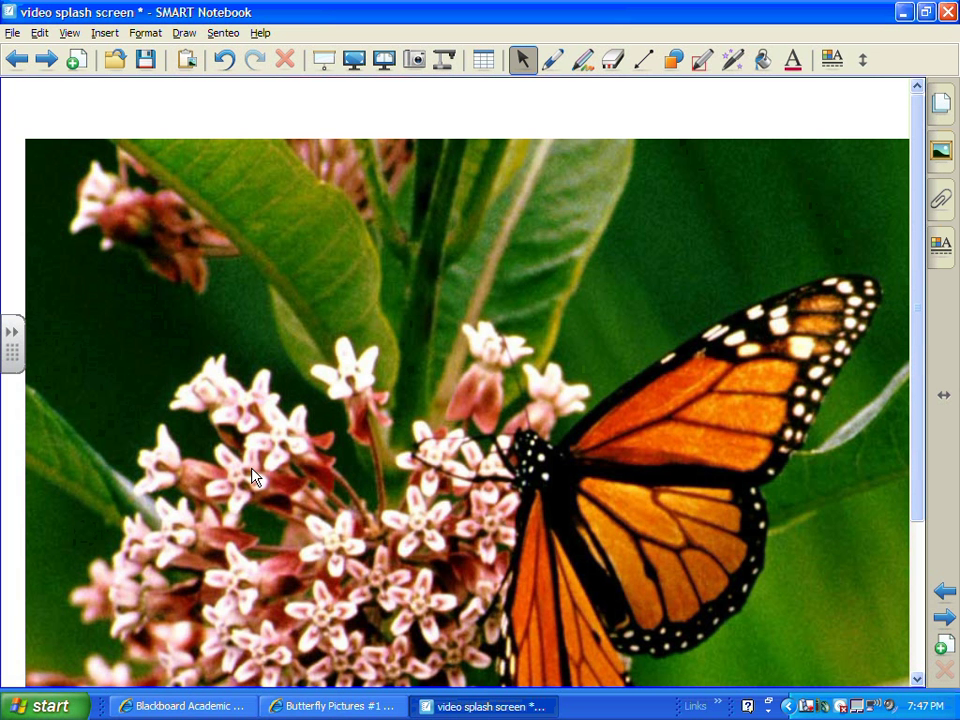
key(alt+Tab)
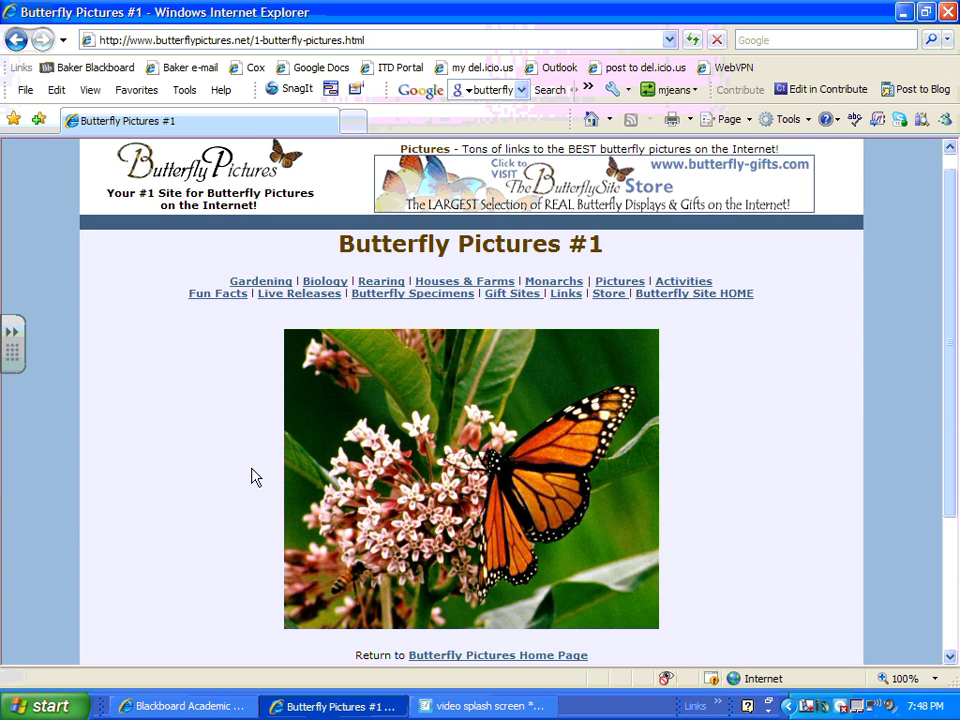
Area-capture the Butterfly Pictures page title and link rows into the Notebook file.
click(12, 336)
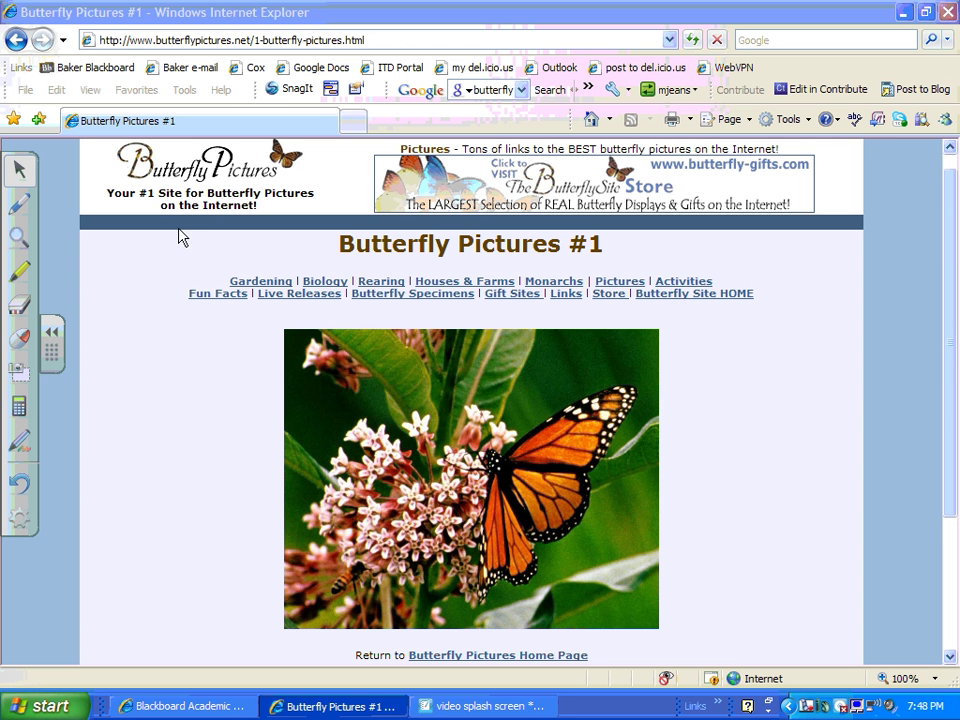
click(16, 378)
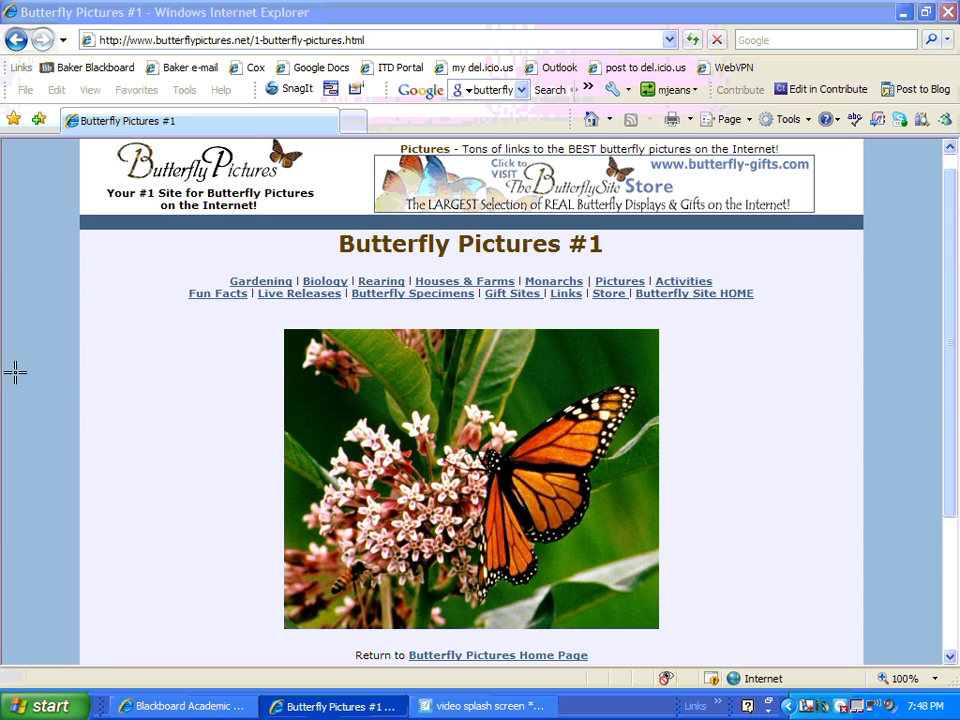
drag(163, 237, 775, 315)
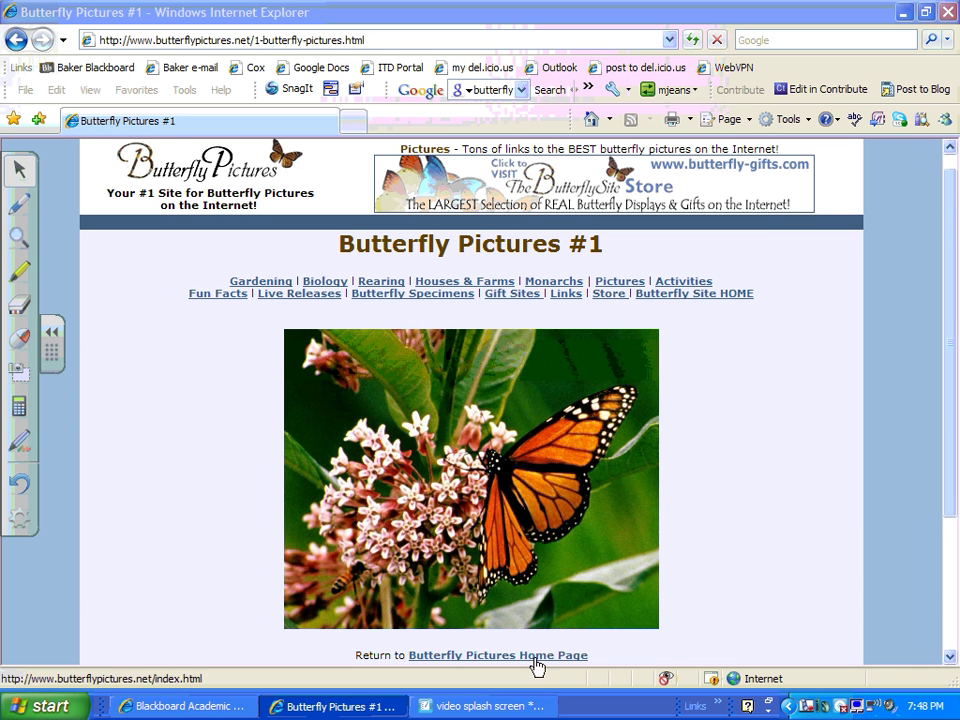
click(490, 706)
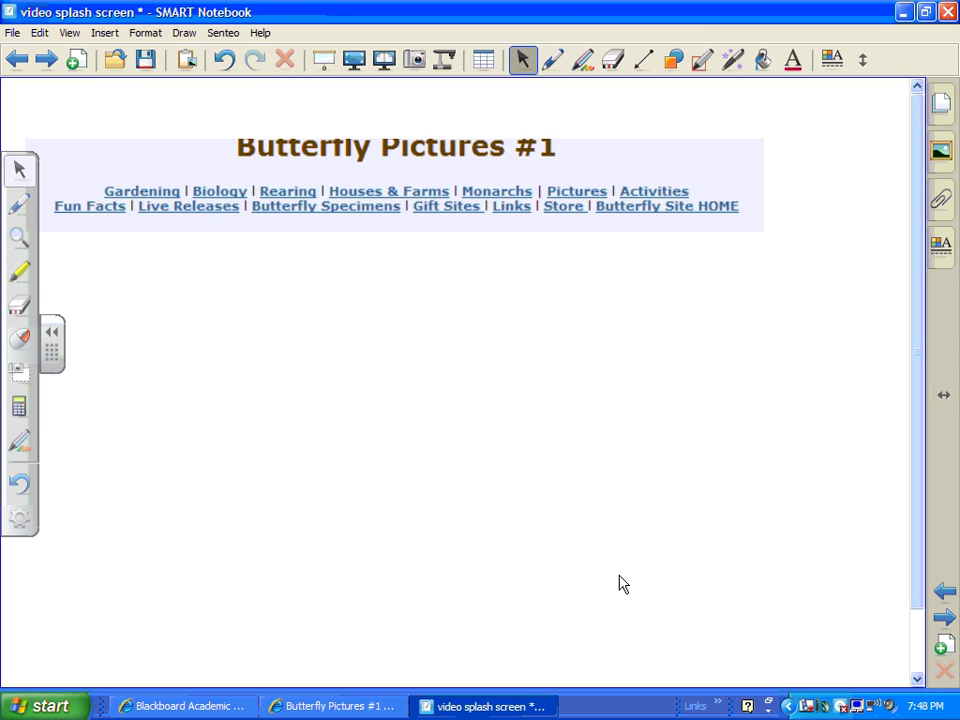
key(alt+Tab)
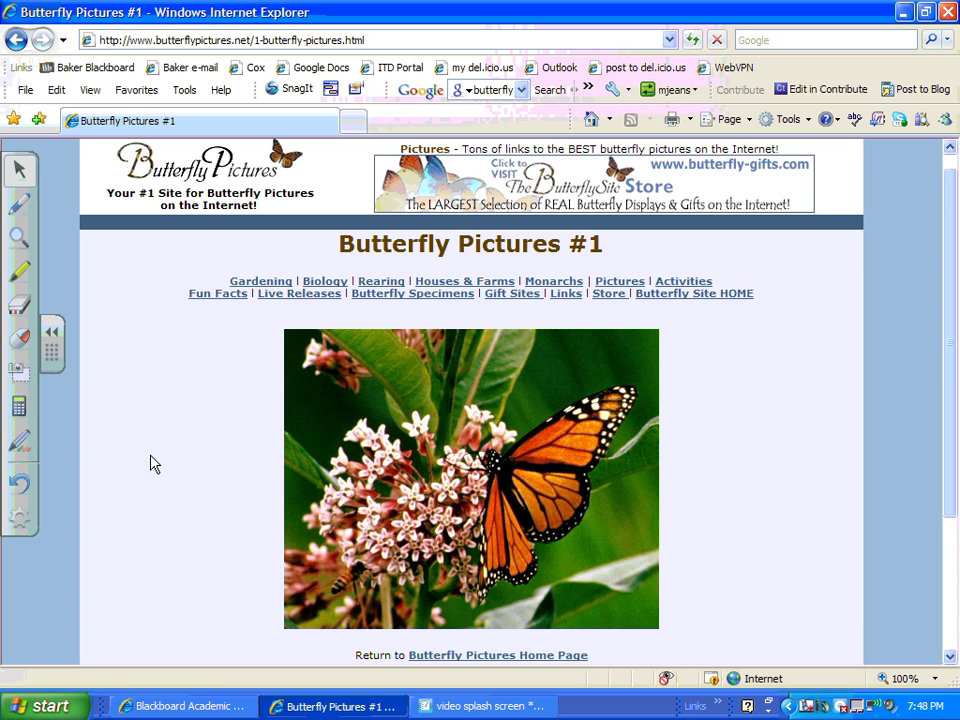
Area-capture a crop of the monarch butterfly and centre it on the Notebook page.
click(20, 370)
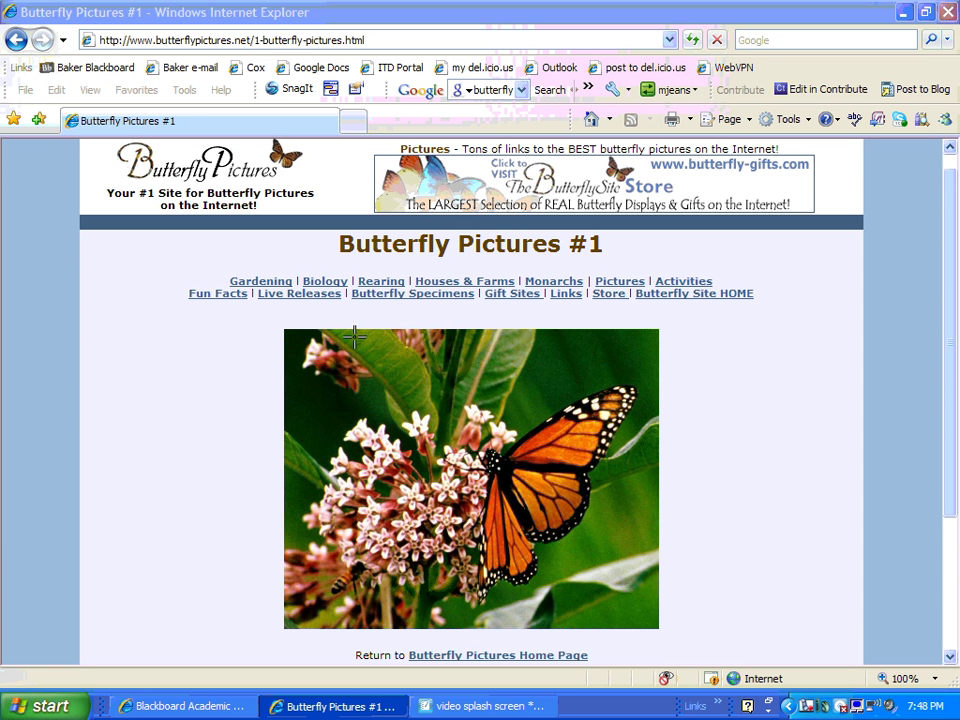
drag(451, 355, 649, 617)
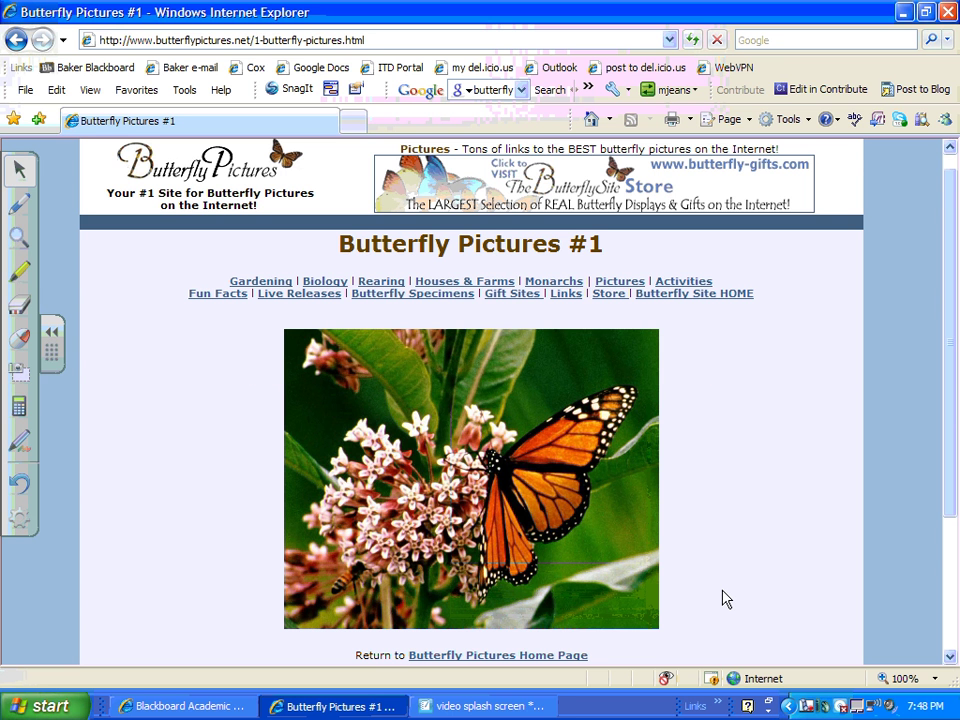
key(alt+Tab)
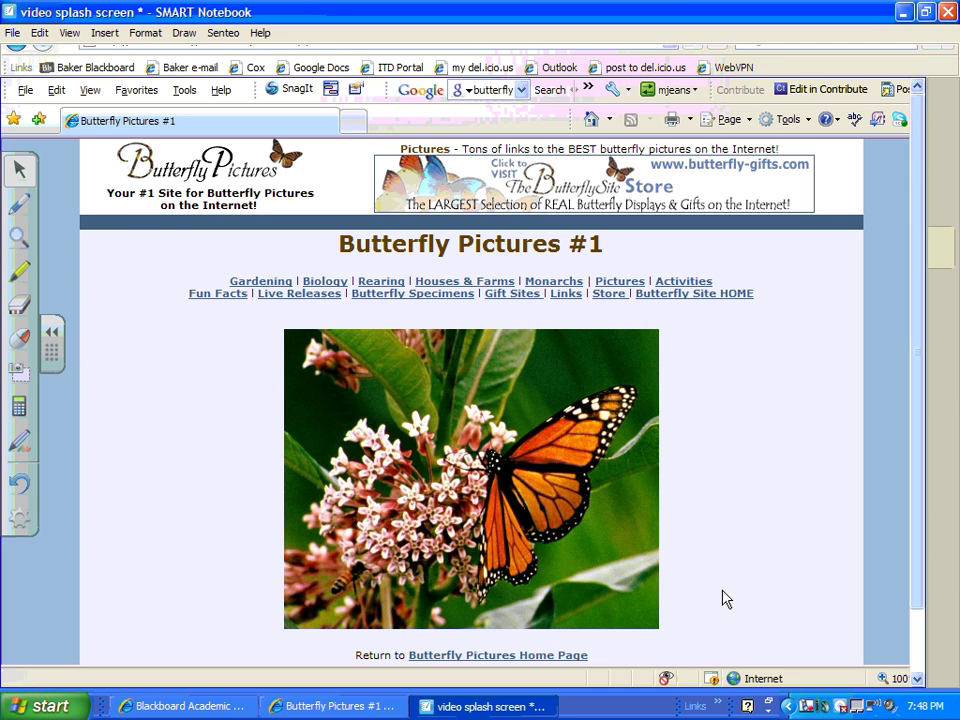
drag(206, 392, 486, 436)
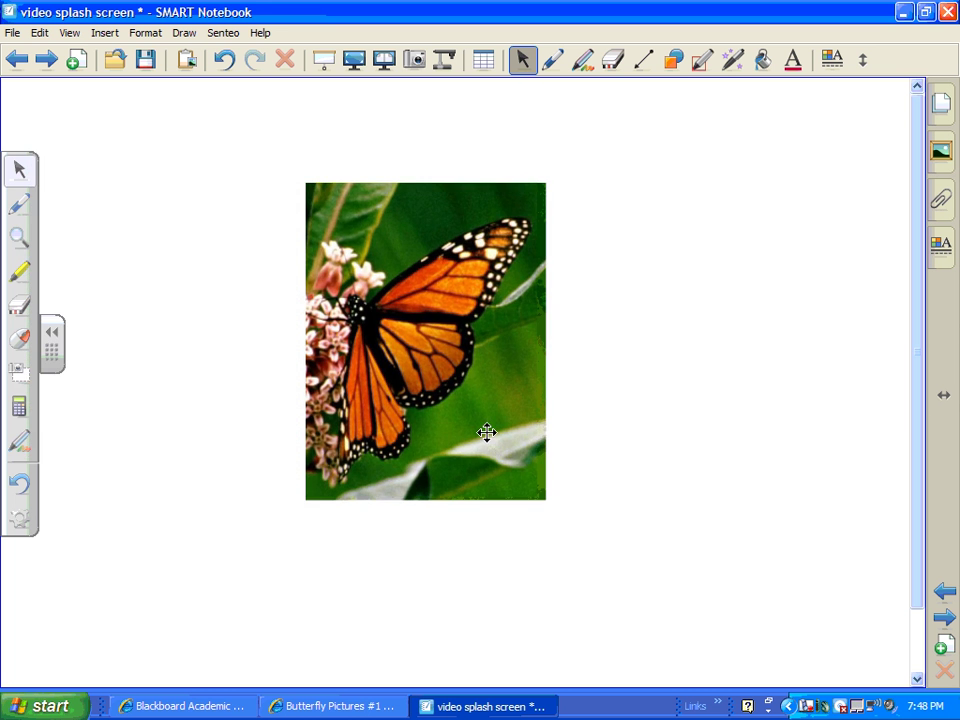
key(alt+Tab)
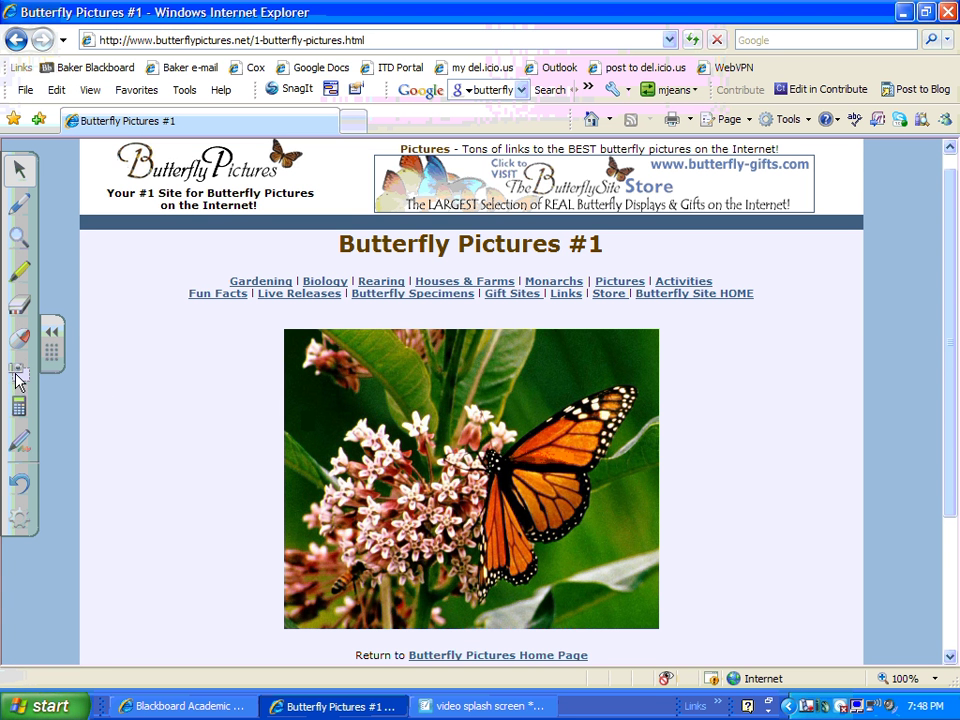
Add the Screen Capture Toolbar item to the floating tools through the customization dialog.
click(18, 520)
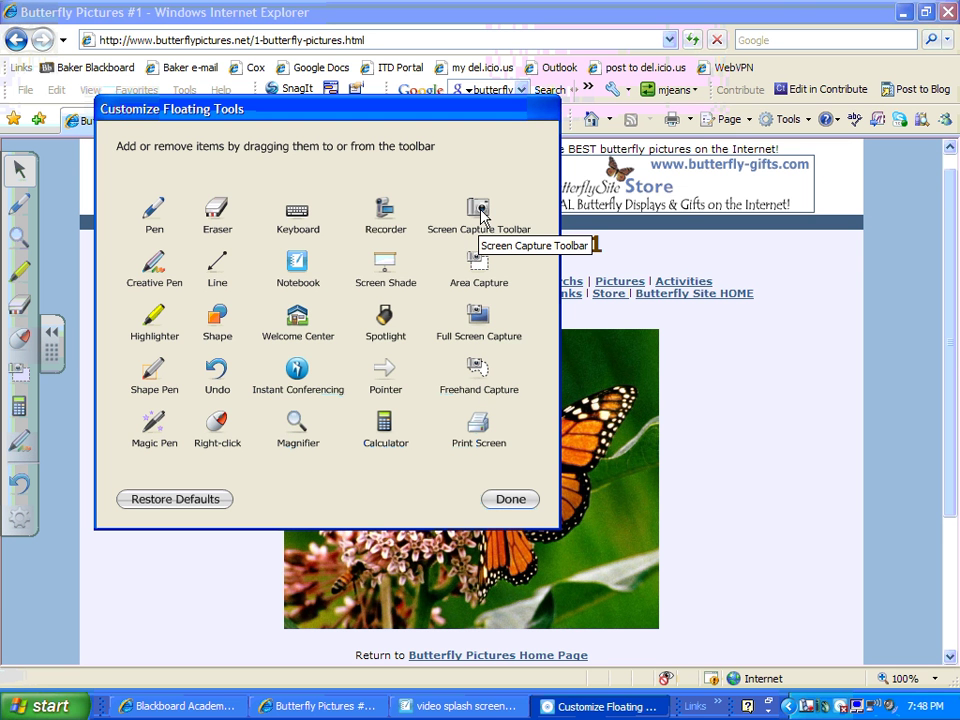
mouse_move(482, 213)
mouse_down()
mouse_move(450, 251)
mouse_move(266, 373)
mouse_move(17, 326)
mouse_move(18, 394)
mouse_up()
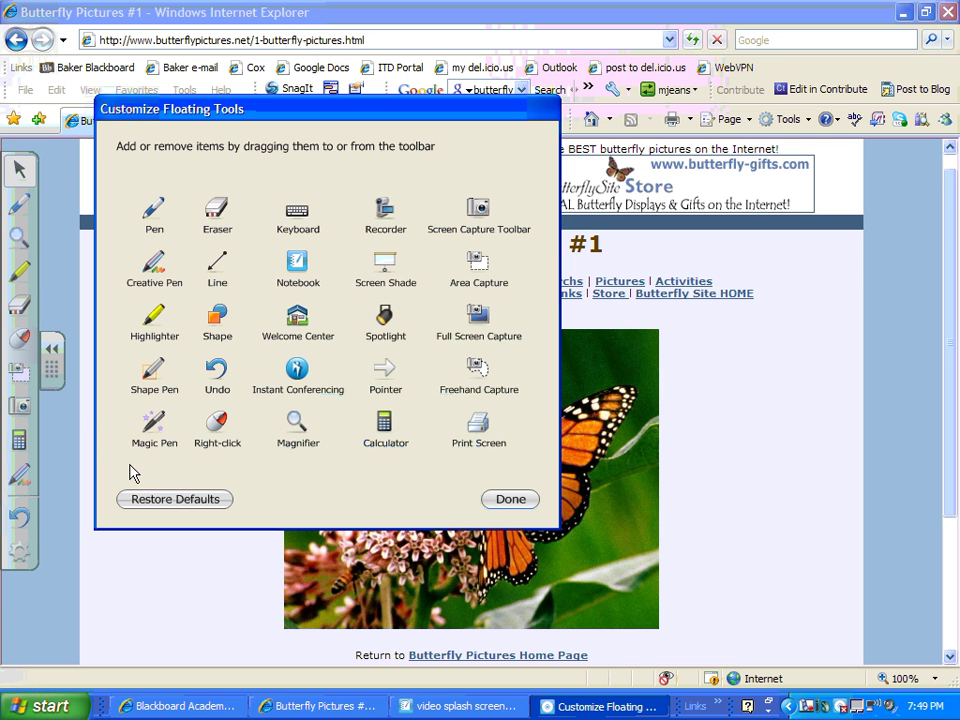
click(508, 501)
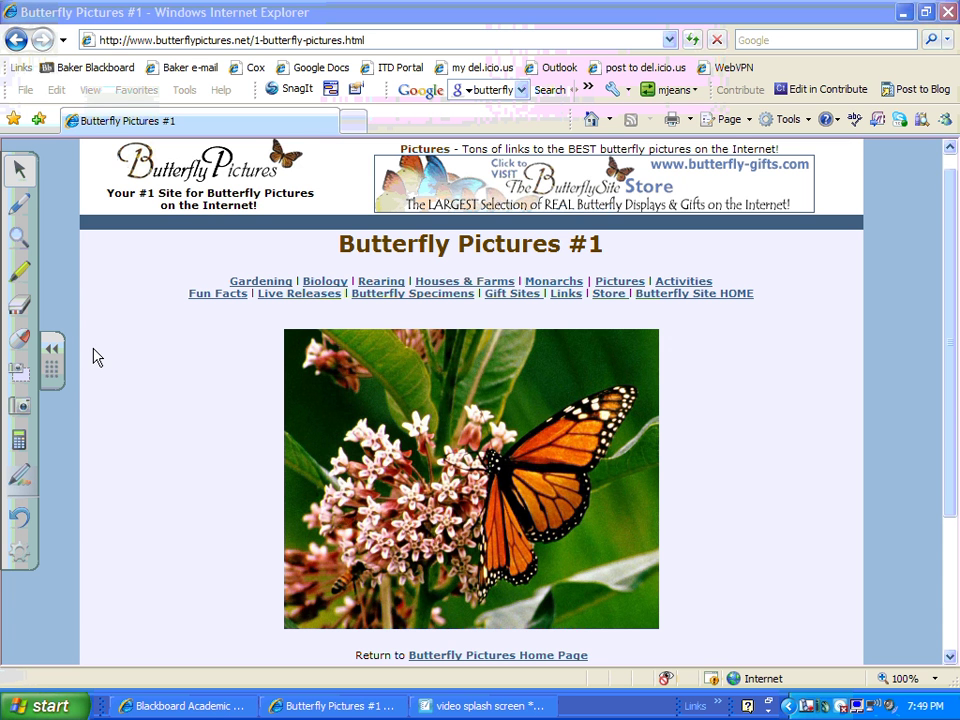
Handwrite 'Notes' beside the butterfly photo, full-screen capture it, and reposition it in Notebook.
click(20, 203)
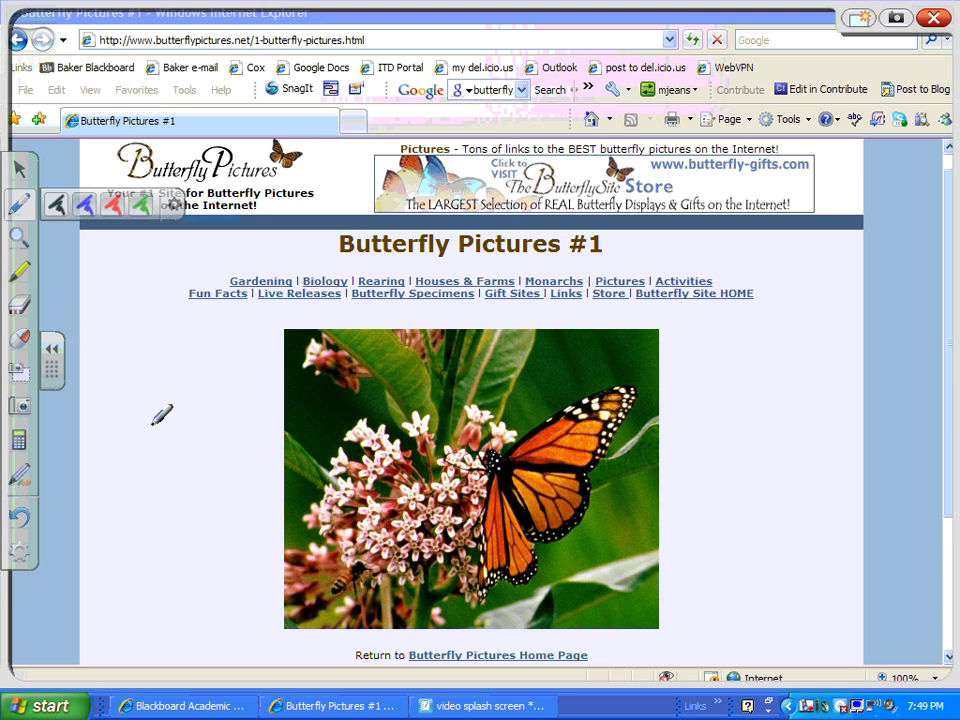
mouse_move(155, 432)
mouse_down()
mouse_move(186, 440)
mouse_move(200, 396)
mouse_move(238, 442)
mouse_move(236, 424)
mouse_move(257, 440)
mouse_move(262, 392)
mouse_move(290, 388)
mouse_move(289, 413)
mouse_up()
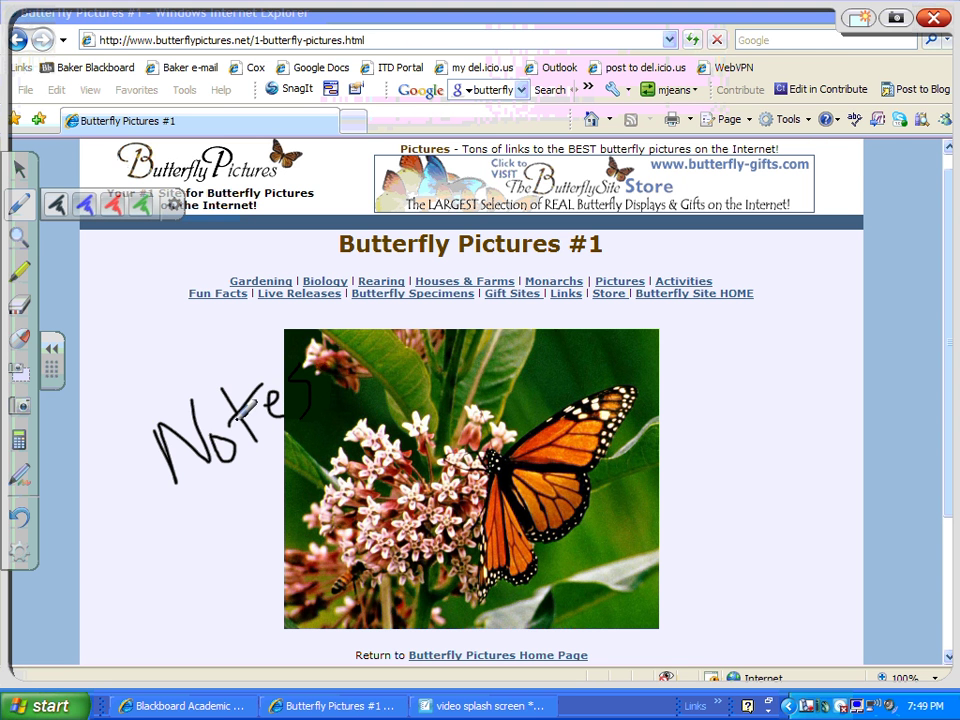
click(22, 408)
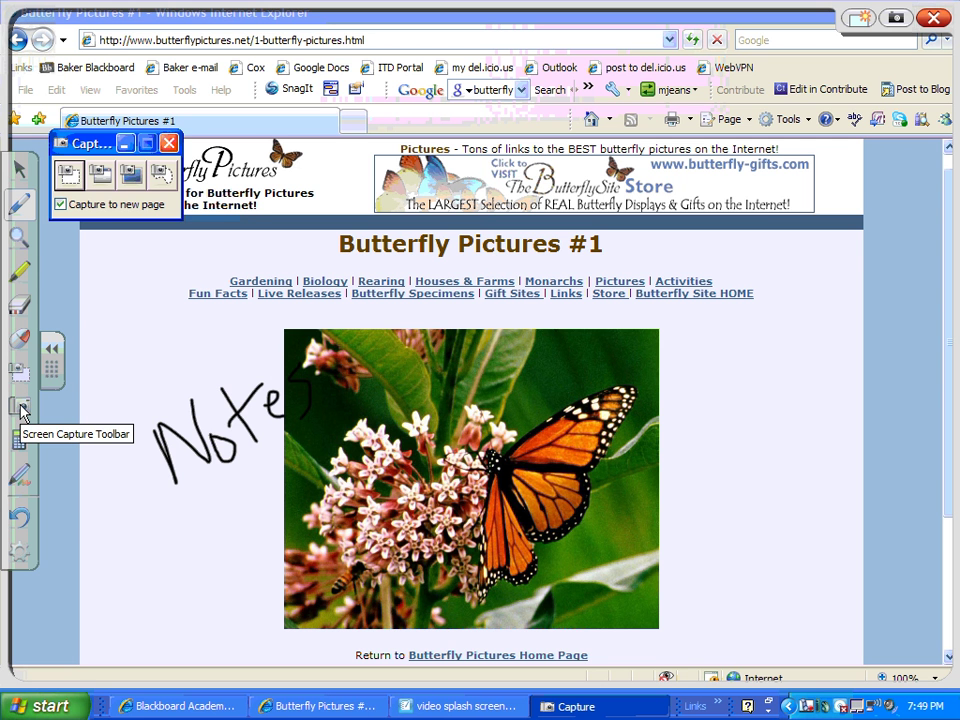
click(169, 306)
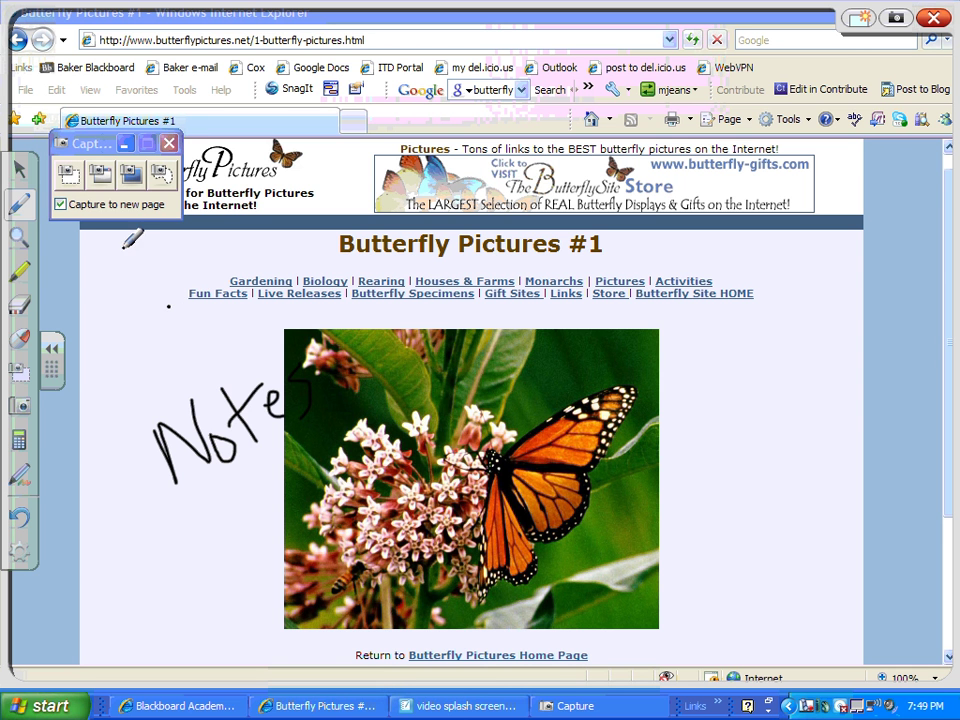
click(19, 169)
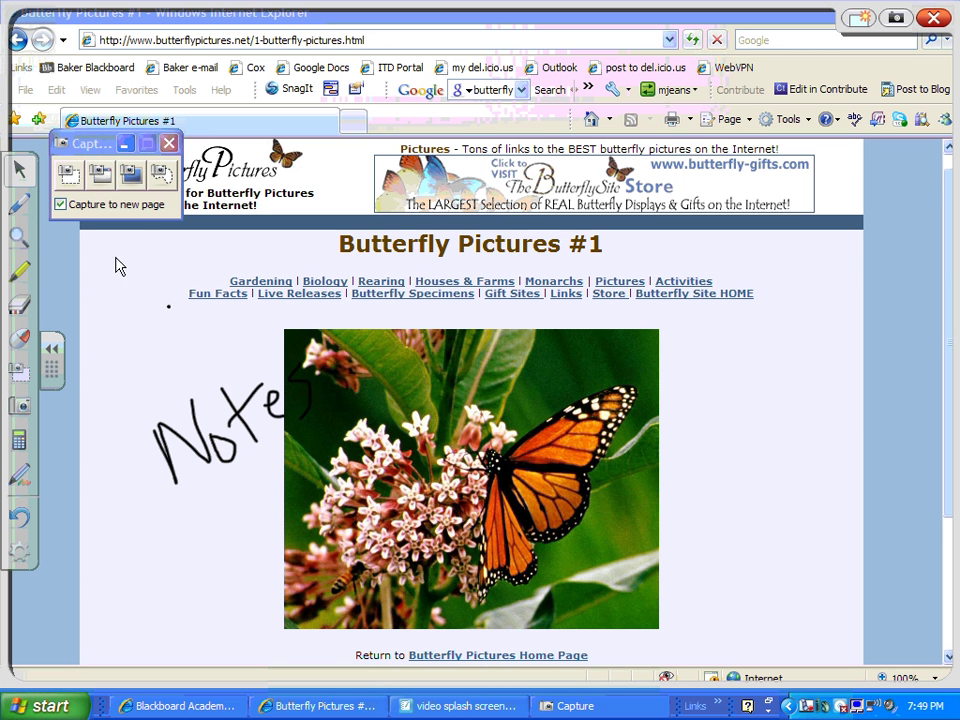
click(131, 175)
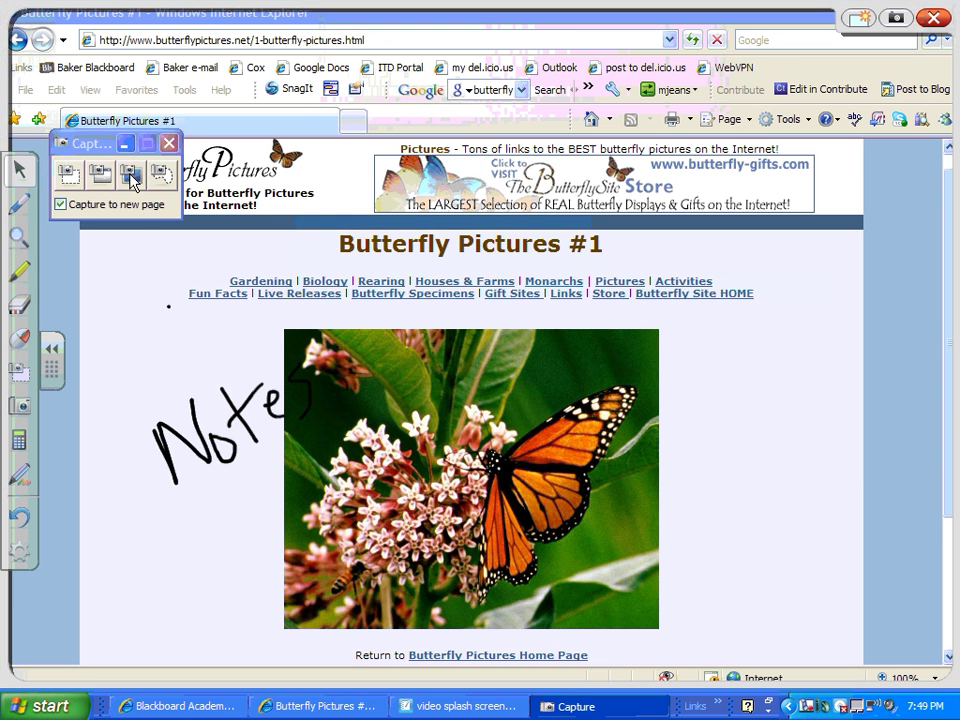
click(431, 705)
drag(487, 578, 451, 456)
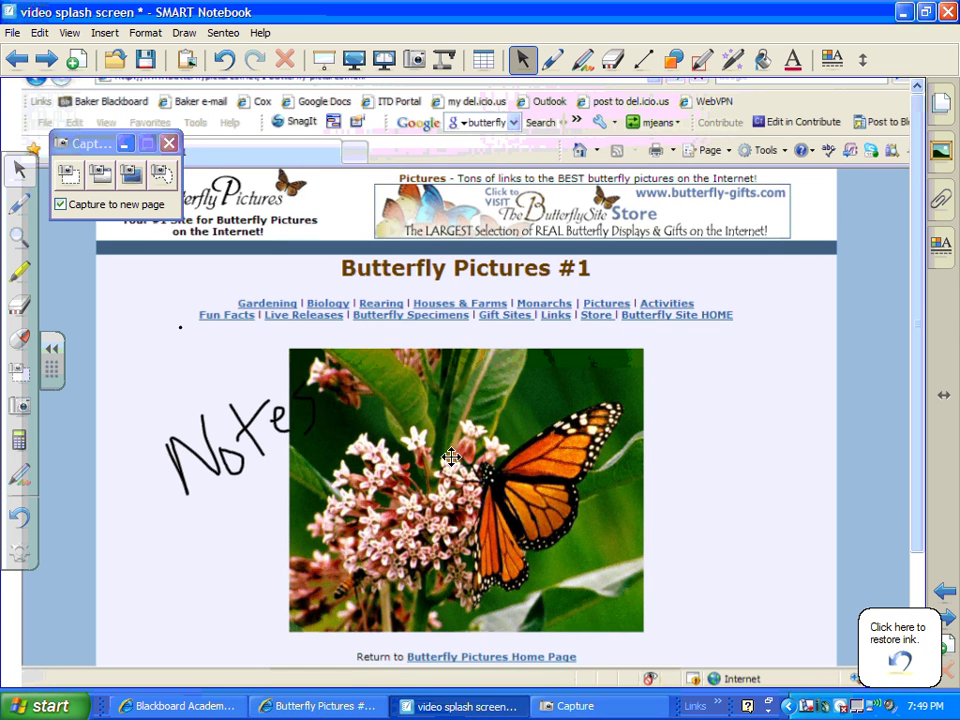